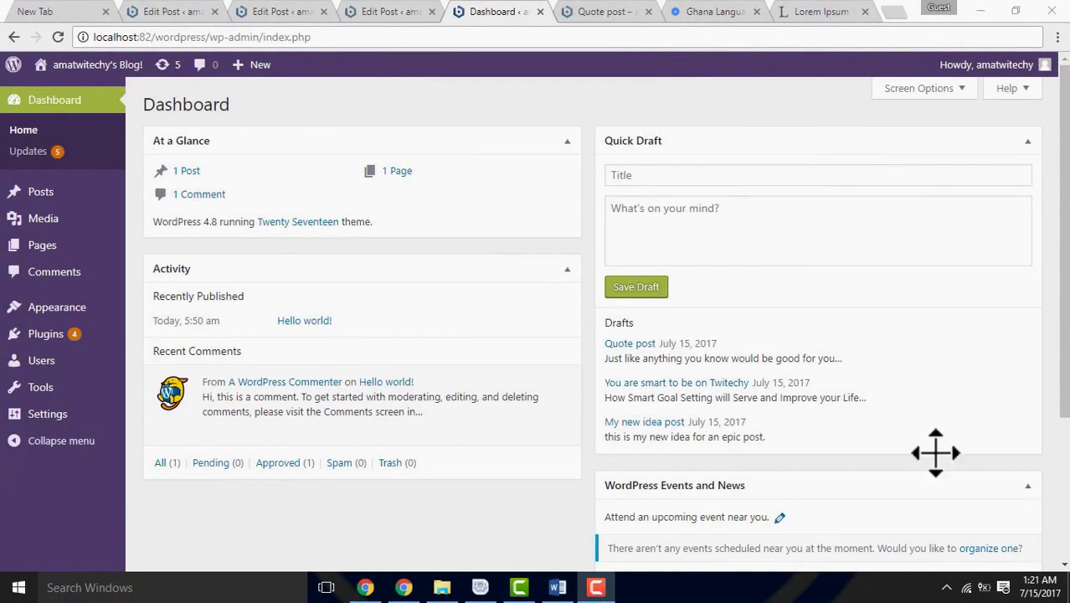
Step: View the posts shown on the blog's front page and return to the admin dashboard
{"action": "left_click", "coordinate": [104, 67]}
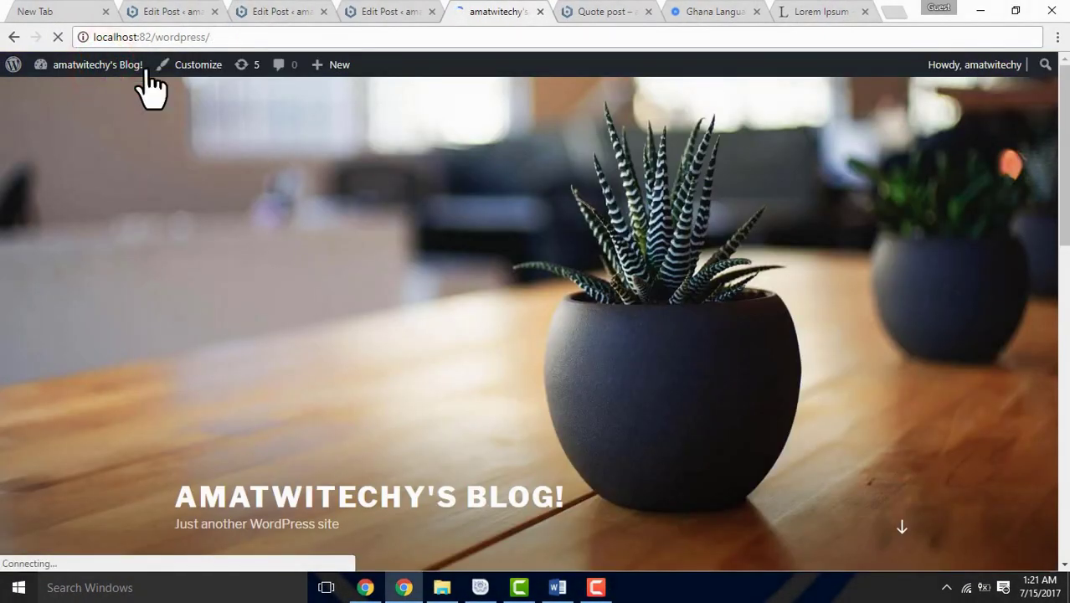
{"action": "left_click_drag", "start_coordinate": [1064, 186], "coordinate": [1065, 353]}
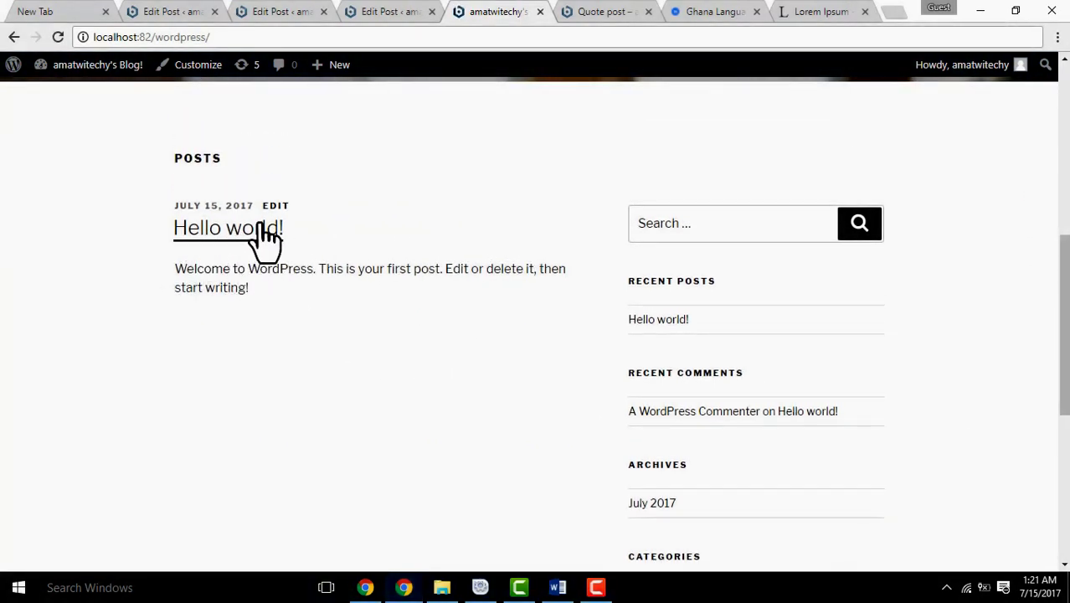
{"action": "mouse_move", "coordinate": [122, 66]}
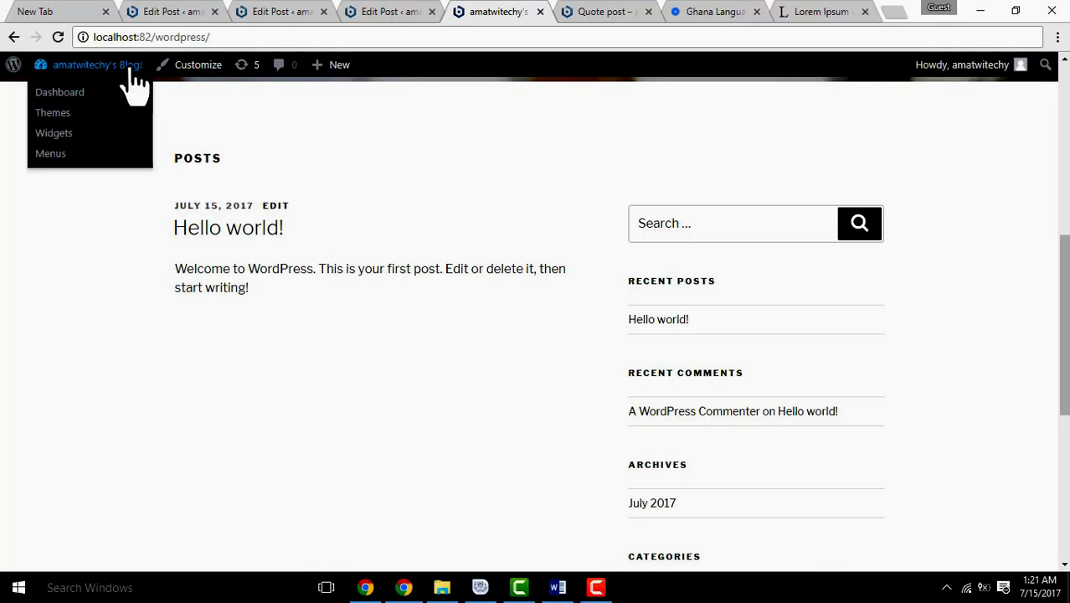
{"action": "left_click", "coordinate": [72, 93]}
Step: From the list of all posts, quick-edit the "Quote post" draft and change its title to "Quote about Awesome Twitechy"
{"action": "mouse_move", "coordinate": [53, 207]}
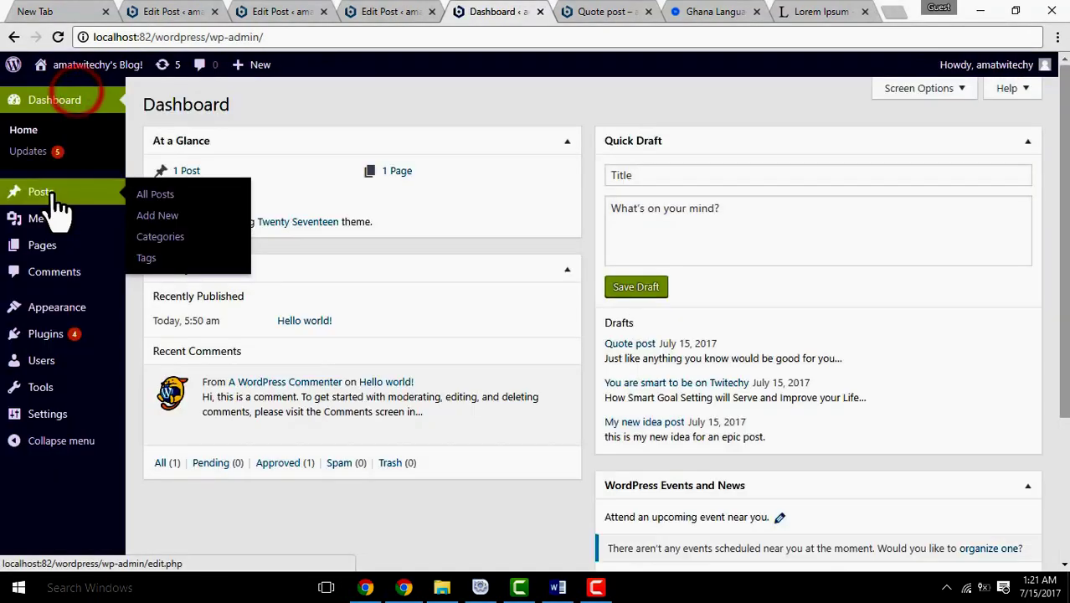
{"action": "left_click", "coordinate": [159, 195]}
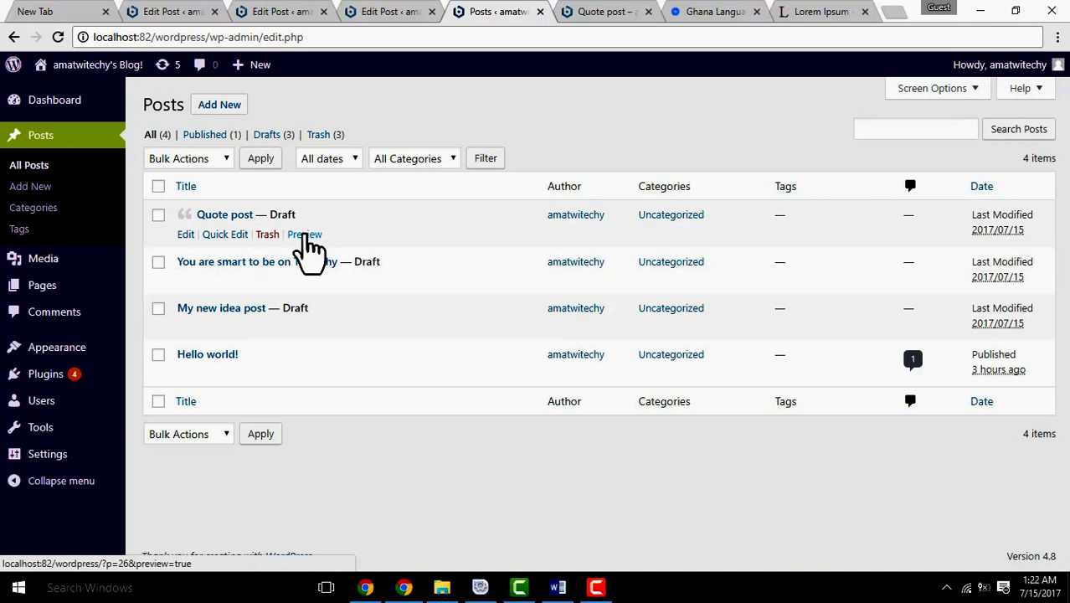
{"action": "left_click", "coordinate": [248, 237]}
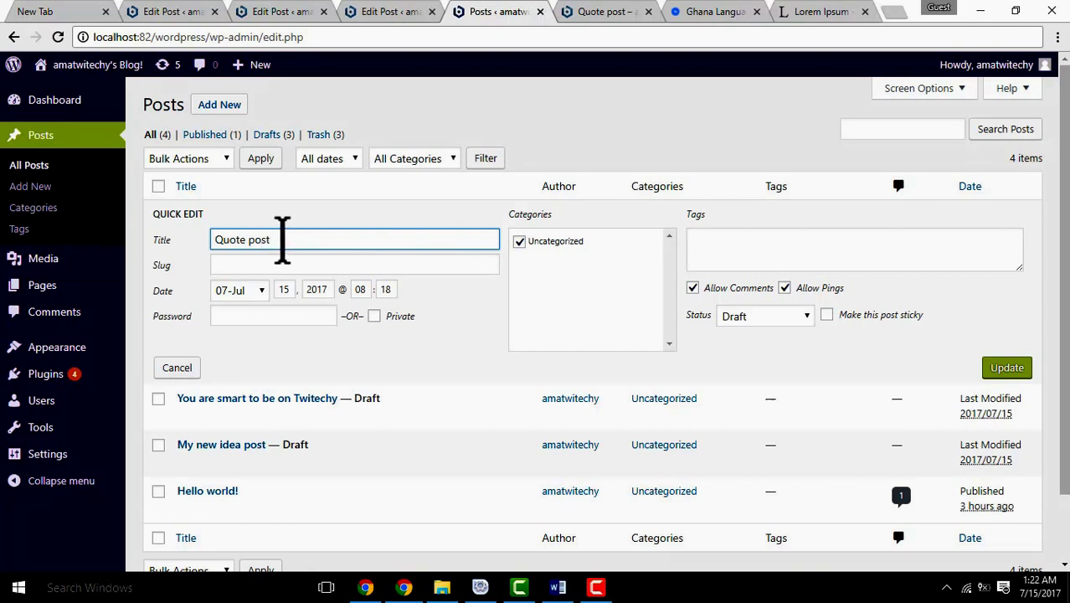
{"action": "key", "text": "BackSpace"}
{"action": "key", "text": "BackSpace"}
{"action": "key", "text": "BackSpace"}
{"action": "key", "text": "BackSpace"}
{"action": "type", "text": "about Awesome Twitechy"}
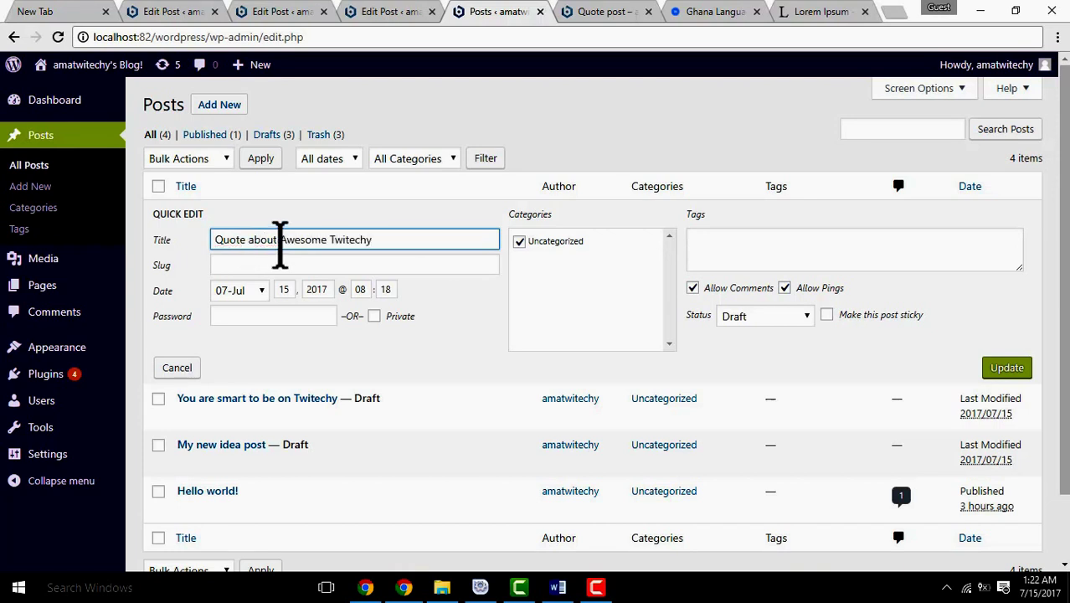
{"action": "left_click", "coordinate": [240, 264]}
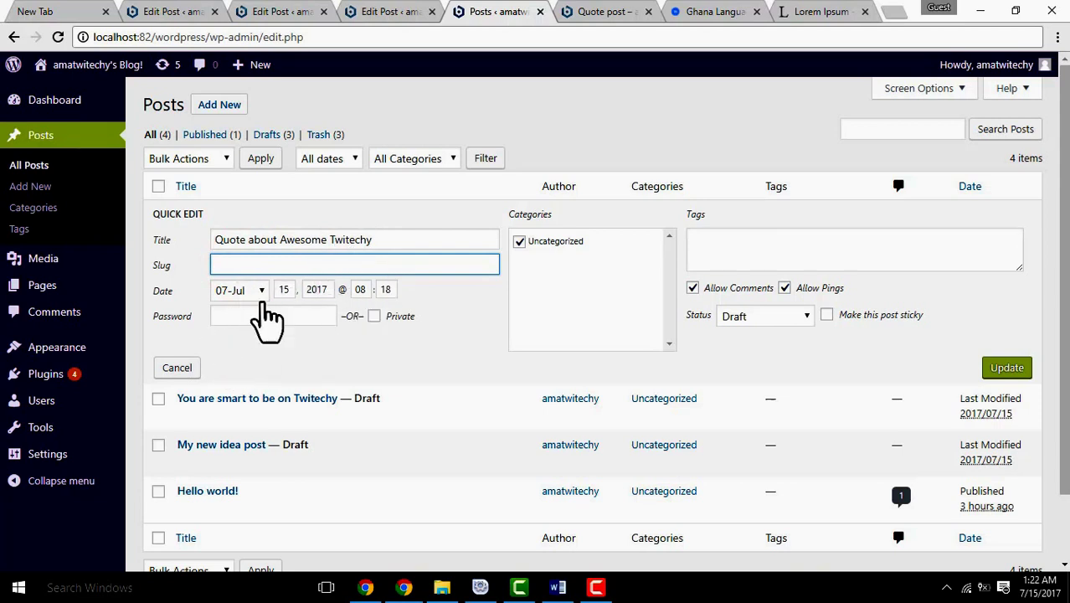
{"action": "left_click", "coordinate": [267, 316]}
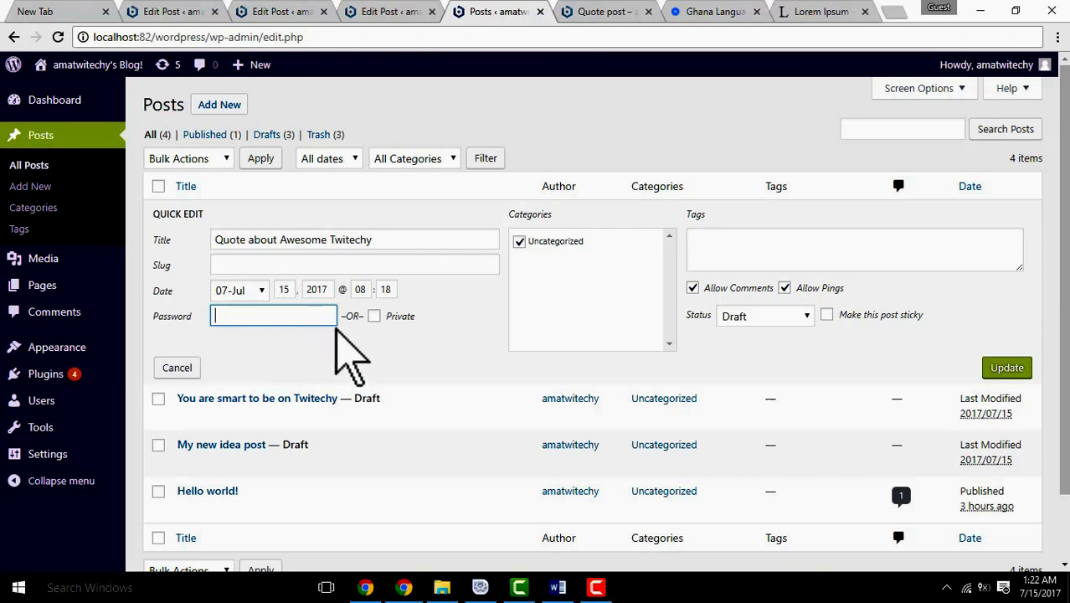
{"action": "left_click", "coordinate": [375, 318]}
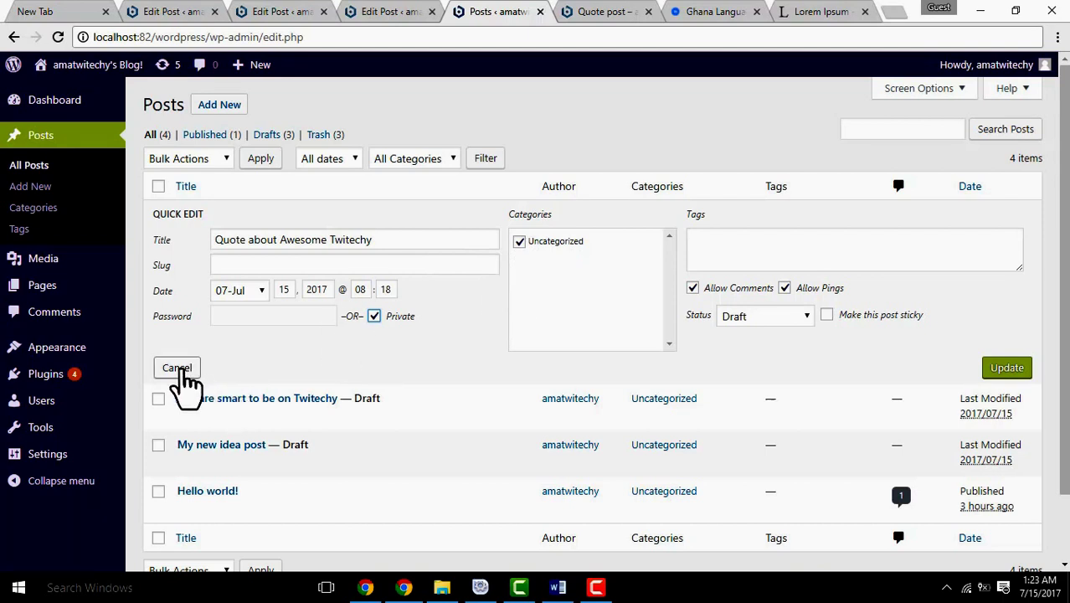
{"action": "left_click", "coordinate": [373, 316]}
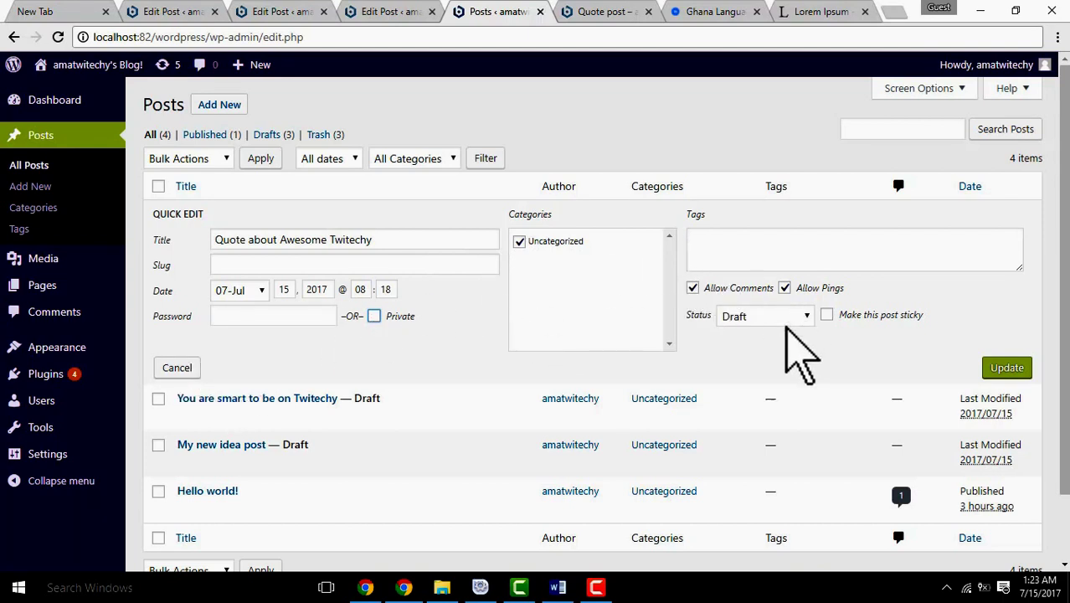
Step: Set the quote post's status to Published and save its quick edit
{"action": "left_click", "coordinate": [808, 318]}
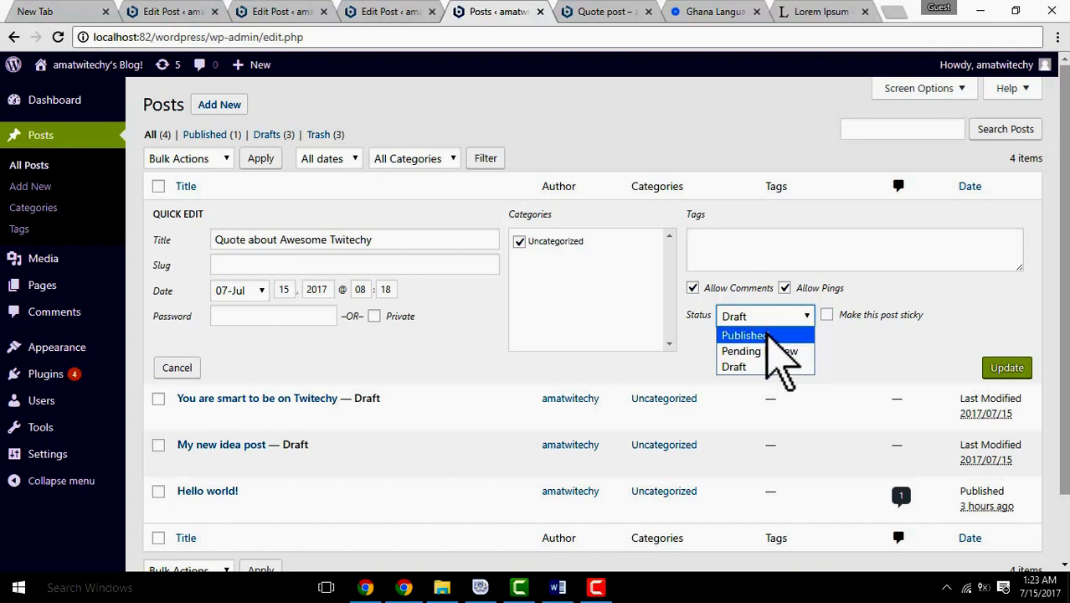
{"action": "left_click", "coordinate": [767, 335]}
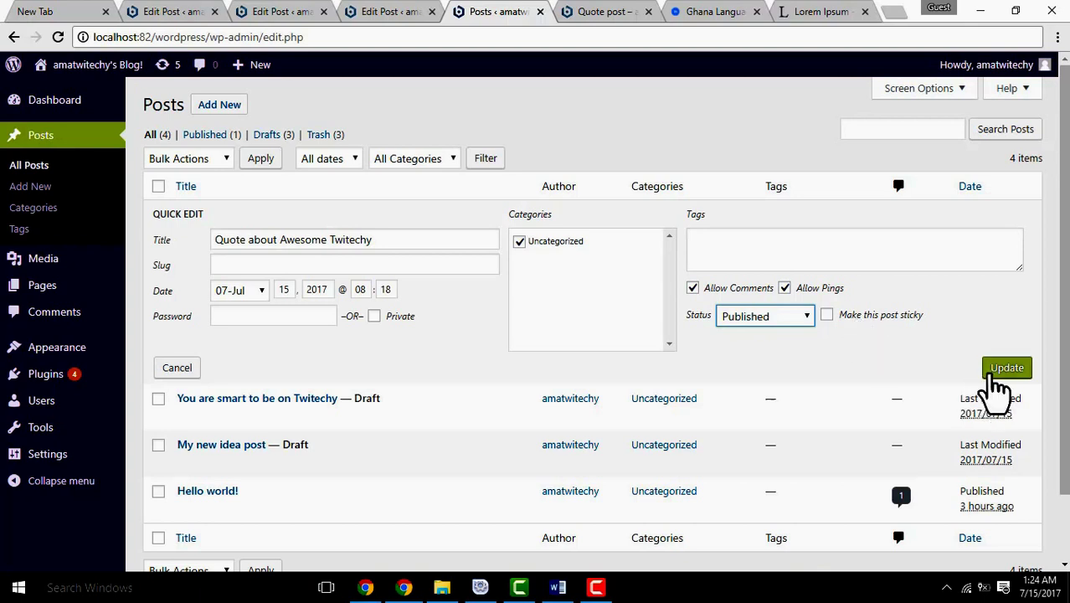
{"action": "left_click", "coordinate": [1000, 374]}
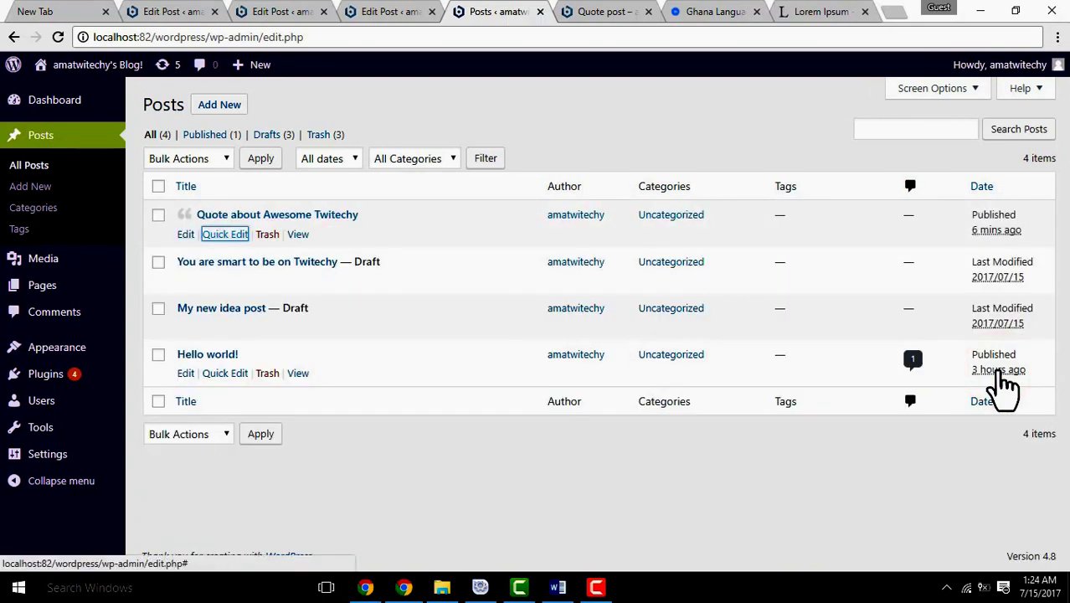
Step: Quick-edit the draft "You are smart to be on Twitechy" to make it sticky with status Published, and save it
{"action": "mouse_move", "coordinate": [238, 287]}
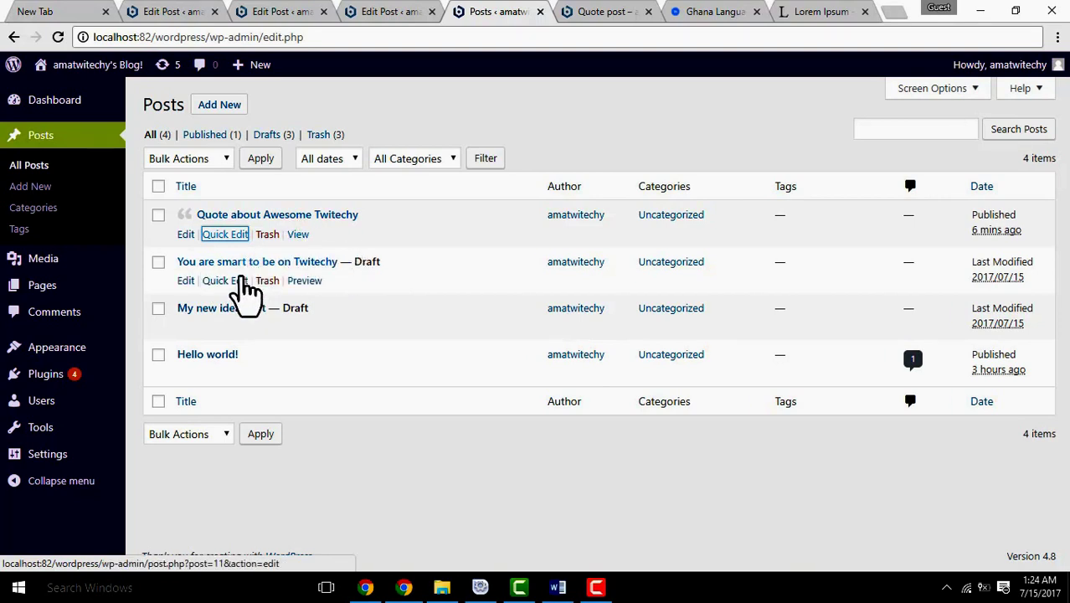
{"action": "left_click", "coordinate": [232, 283]}
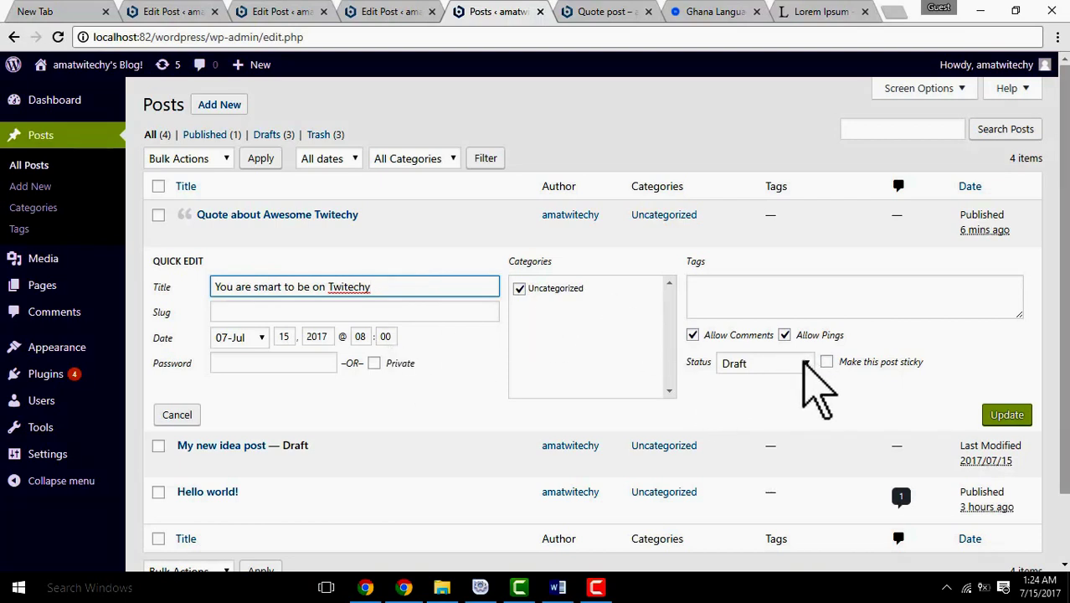
{"action": "left_click", "coordinate": [825, 361]}
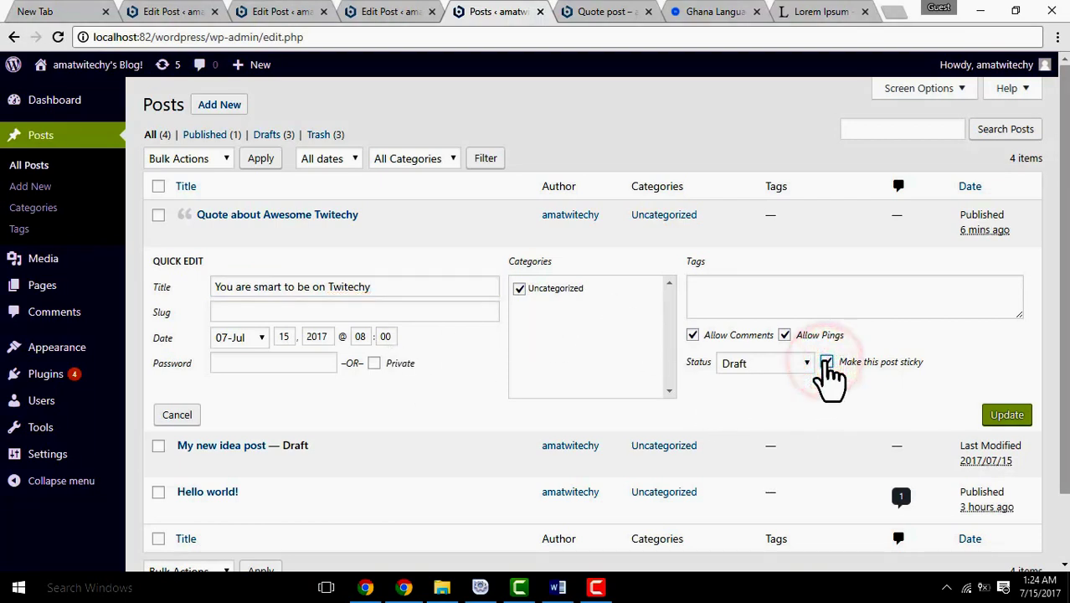
{"action": "left_click", "coordinate": [802, 364]}
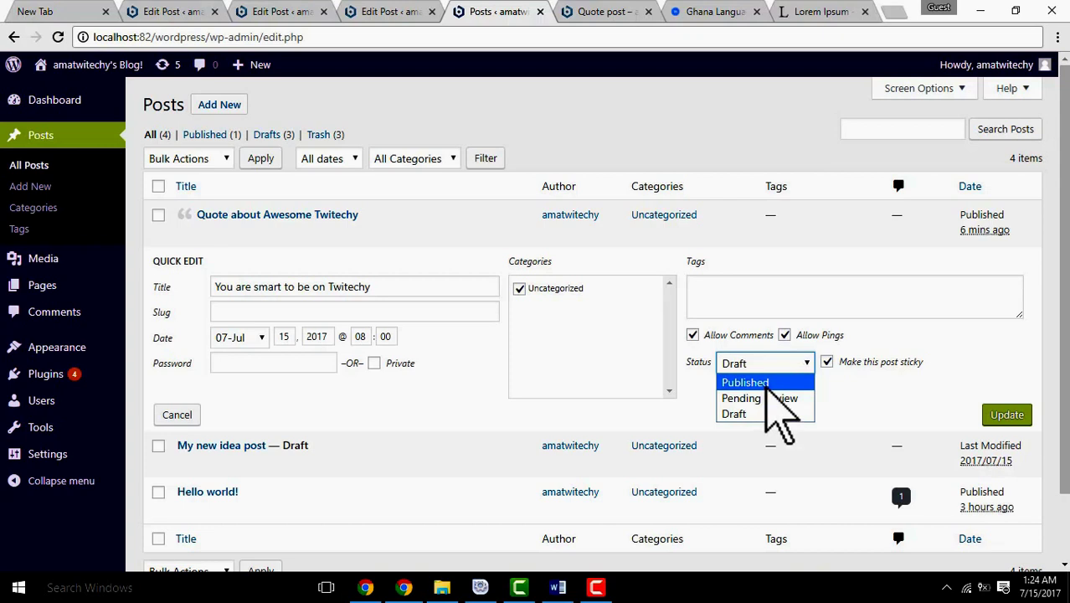
{"action": "left_click", "coordinate": [764, 383]}
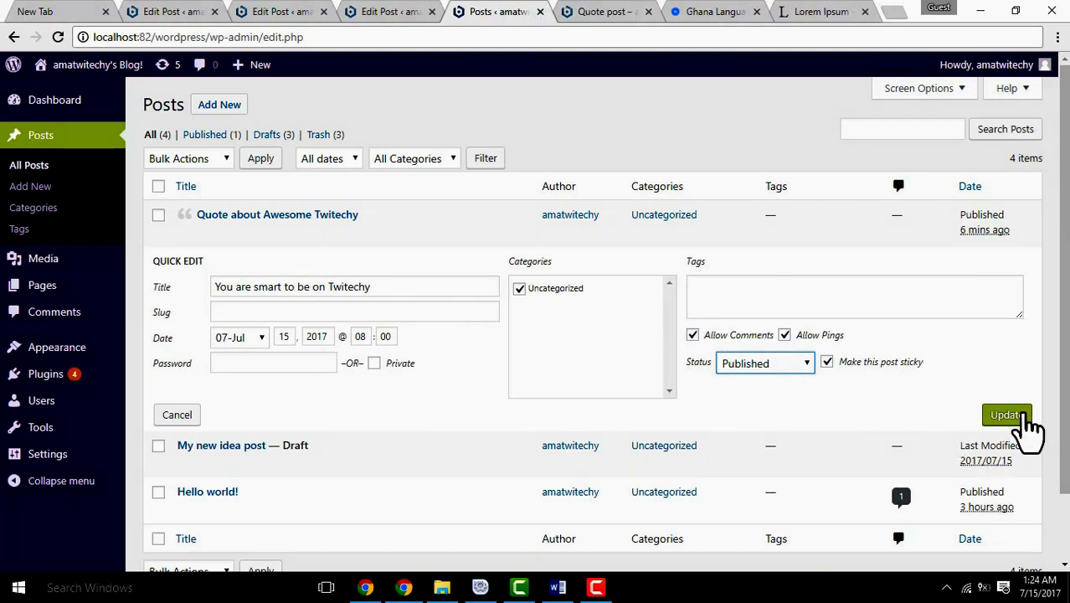
{"action": "left_click", "coordinate": [1007, 415]}
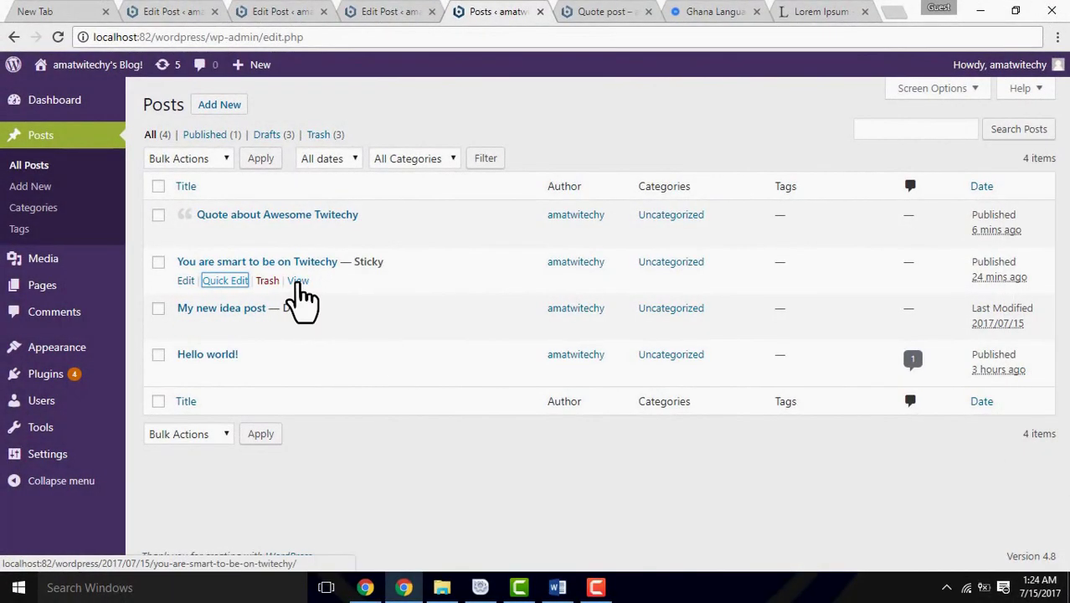
Step: View the published post "You are smart to be on Twitechy" on the site and look through its images and text
{"action": "left_click", "coordinate": [298, 282]}
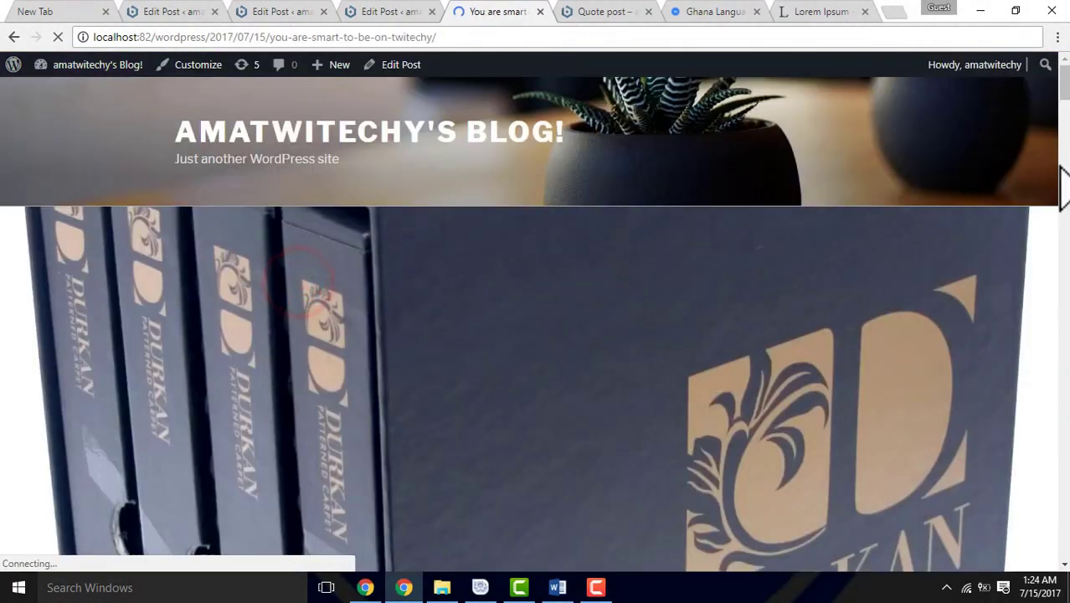
{"action": "scroll", "coordinate": [1064, 94], "scroll_direction": "down", "scroll_amount": 5}
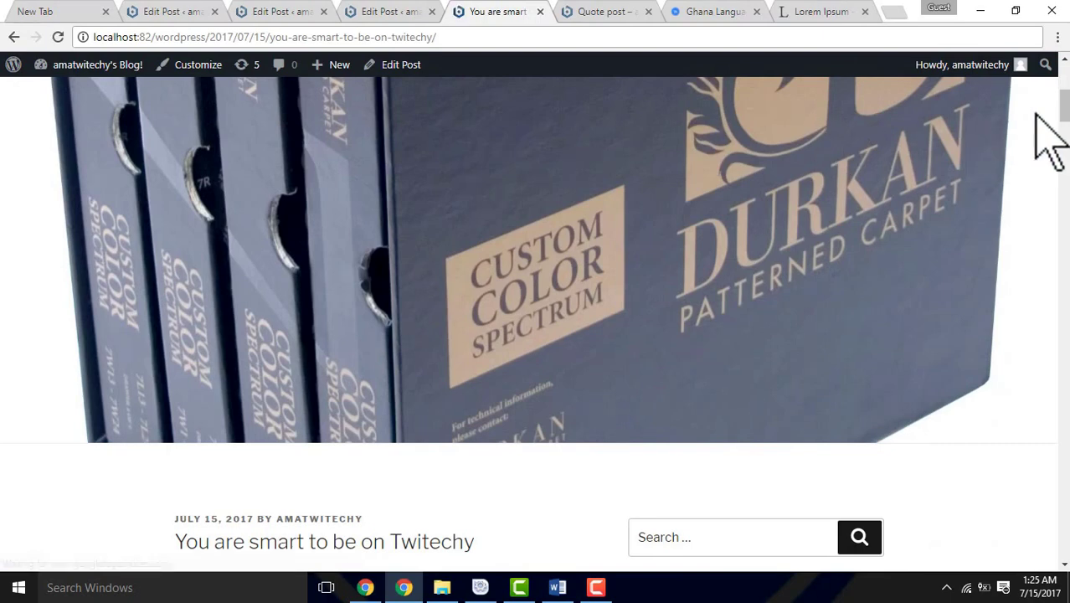
{"action": "scroll", "coordinate": [1058, 139], "scroll_direction": "down", "scroll_amount": 4}
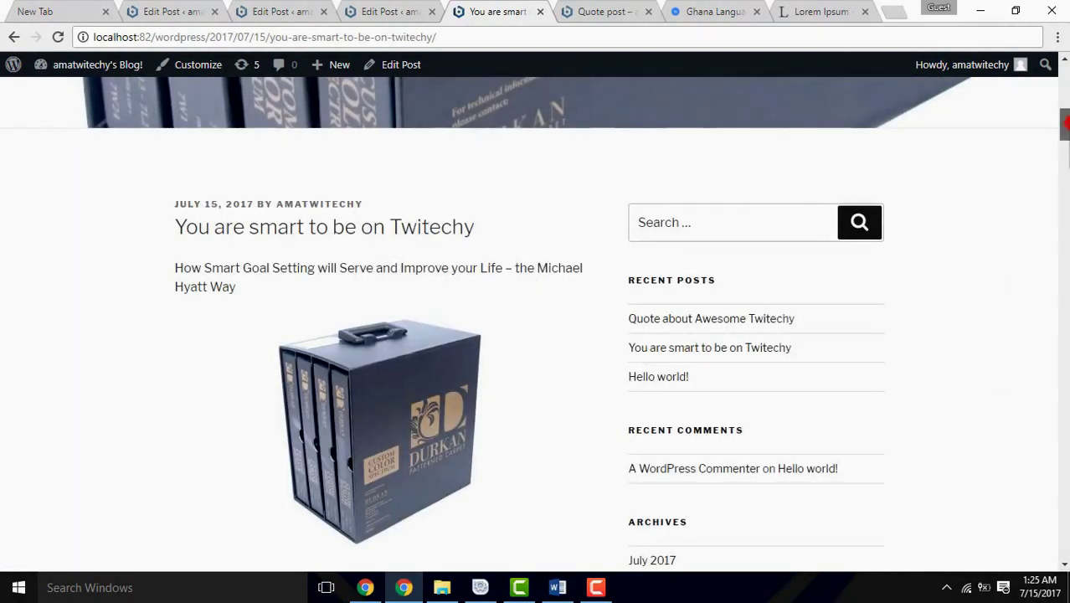
{"action": "left_click_drag", "start_coordinate": [1067, 124], "coordinate": [1066, 94]}
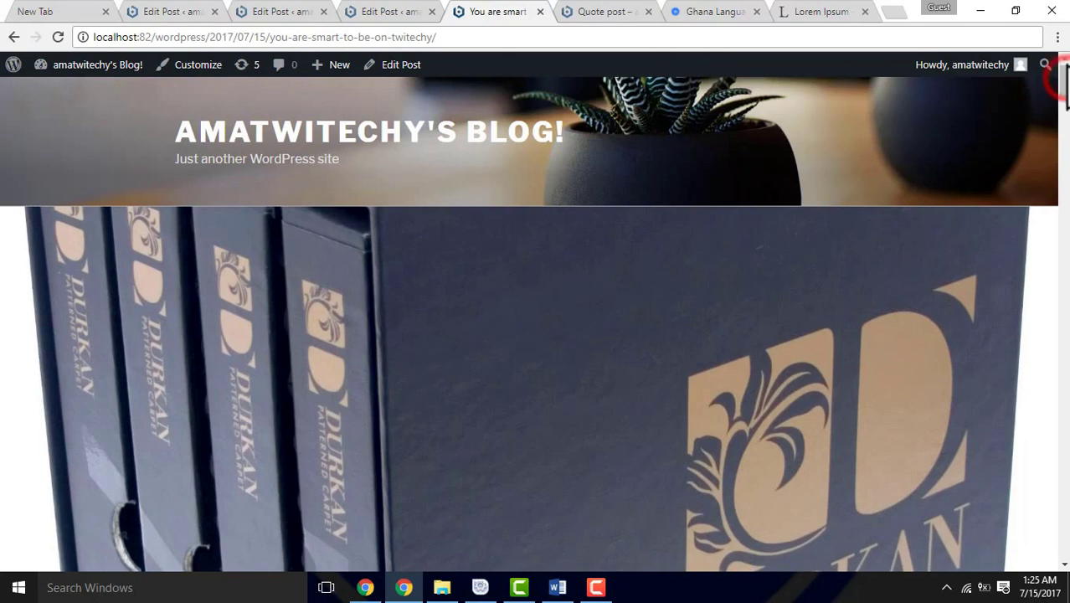
{"action": "mouse_move", "coordinate": [1066, 94]}
{"action": "left_mouse_down"}
{"action": "mouse_move", "coordinate": [1066, 215]}
{"action": "mouse_move", "coordinate": [1066, 82]}
{"action": "left_mouse_up"}
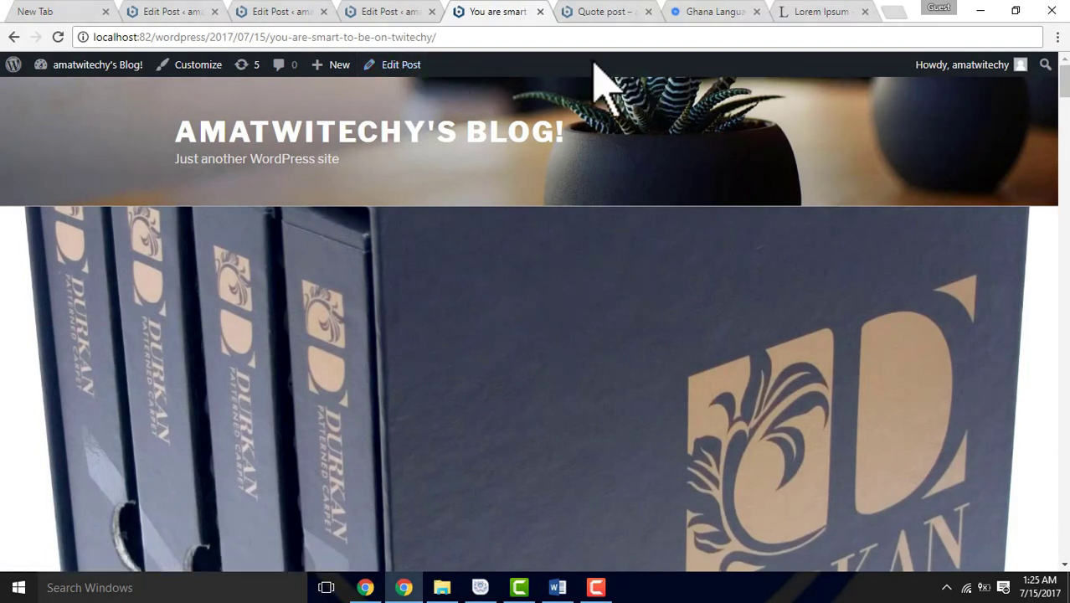
Step: Open the post "You are smart to be on Twitechy" for full editing and find the italic quote in its content
{"action": "left_click", "coordinate": [402, 71]}
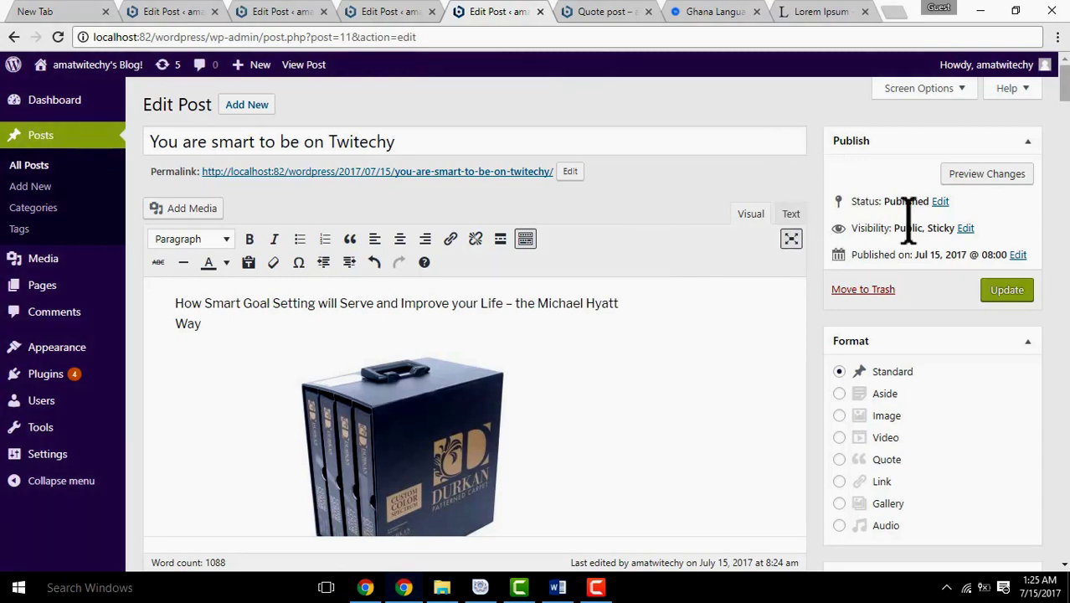
{"action": "scroll", "coordinate": [1059, 117], "scroll_direction": "down", "scroll_amount": 20}
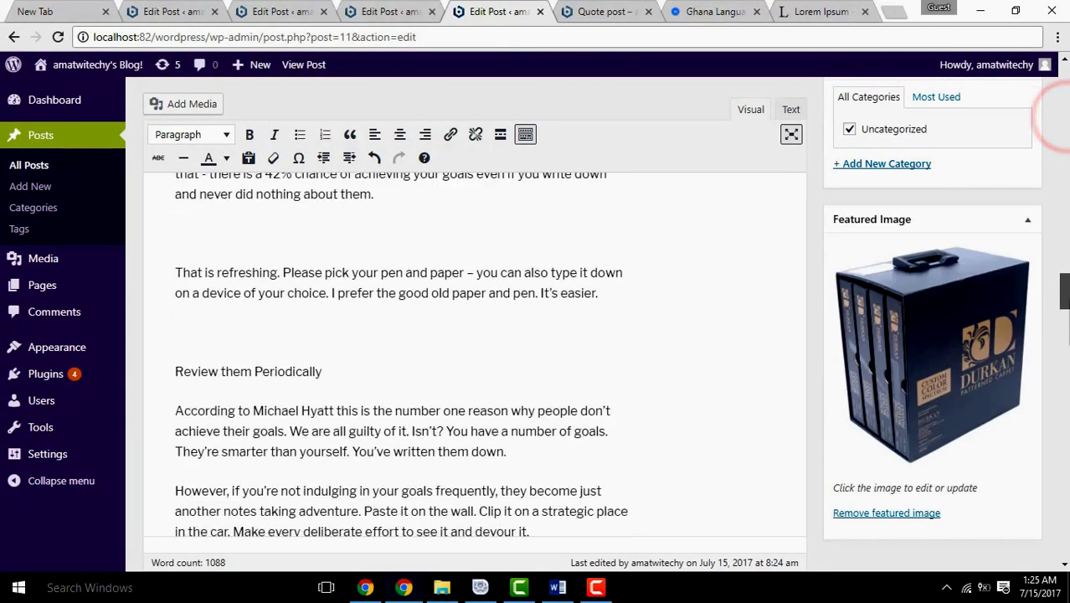
{"action": "scroll", "coordinate": [1059, 117], "scroll_direction": "down", "scroll_amount": 5}
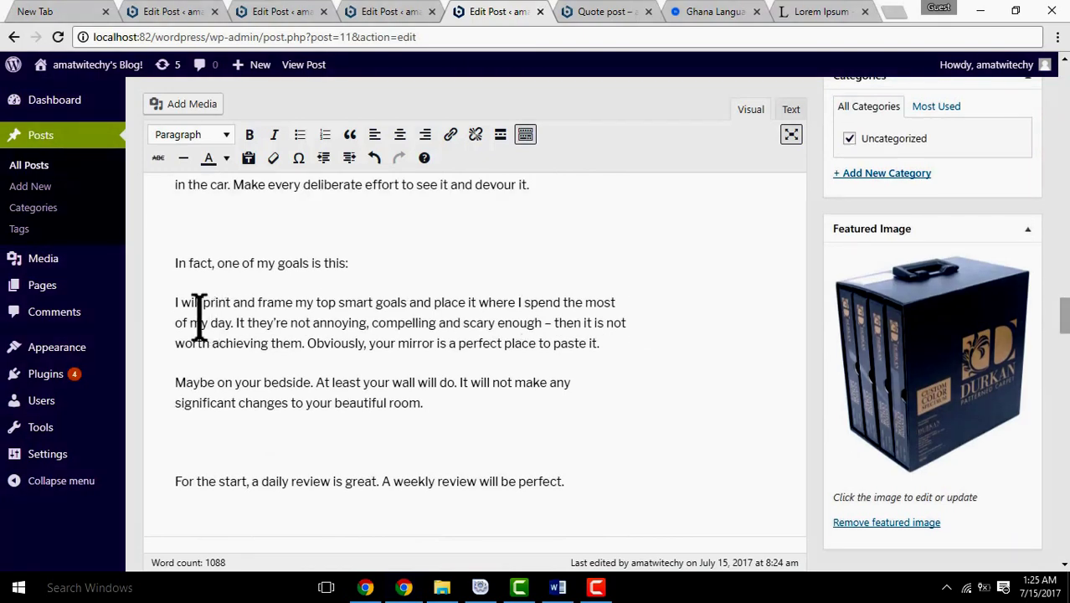
{"action": "scroll", "coordinate": [211, 257], "scroll_direction": "up", "scroll_amount": 5}
{"action": "left_click_drag", "start_coordinate": [205, 250], "coordinate": [379, 250]}
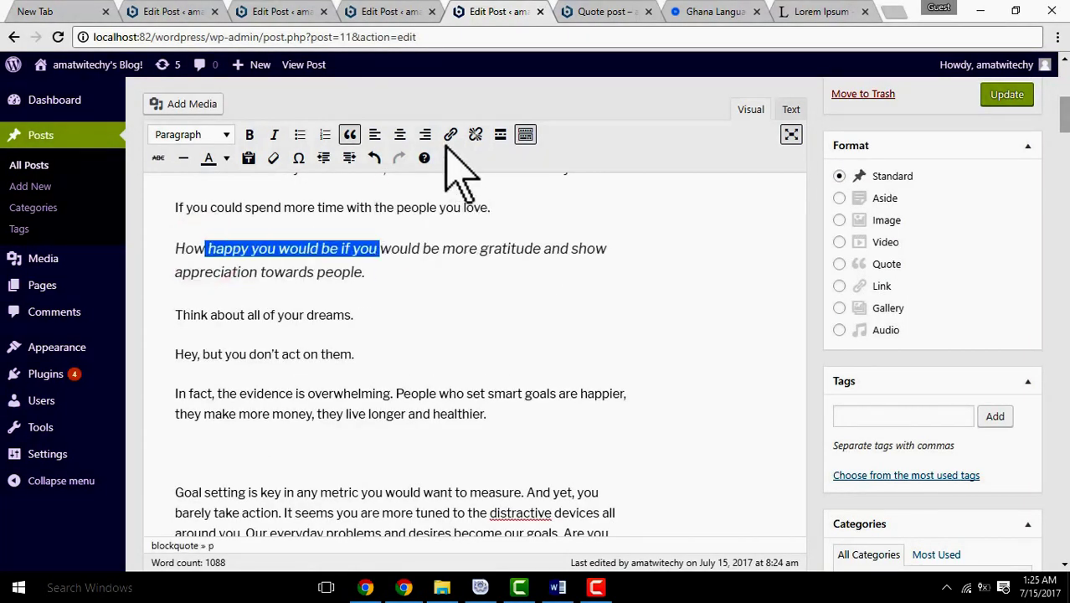
{"action": "left_click", "coordinate": [450, 136]}
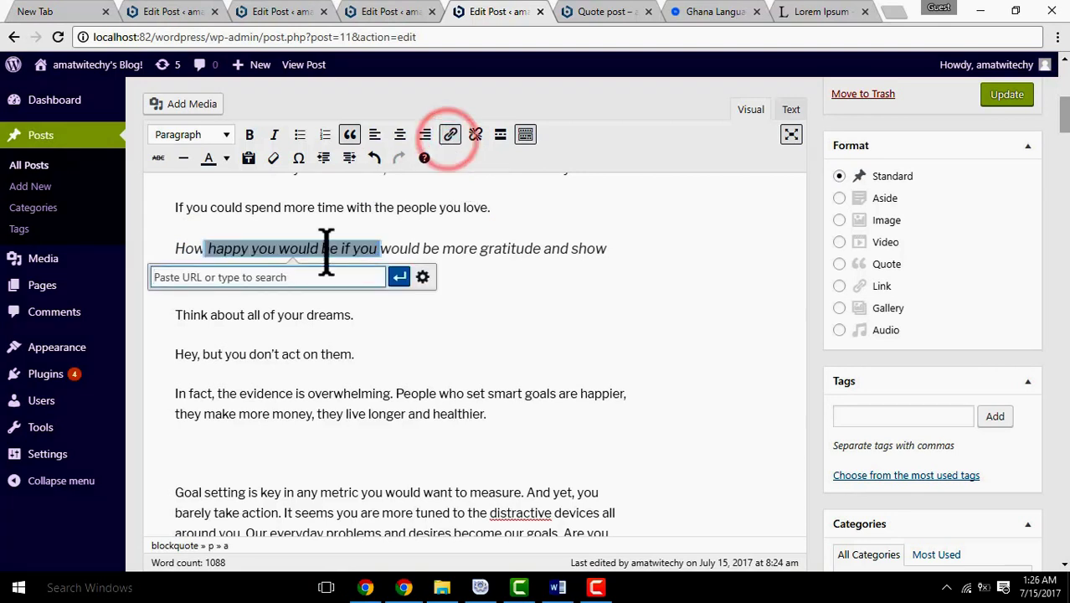
{"action": "left_click", "coordinate": [399, 279]}
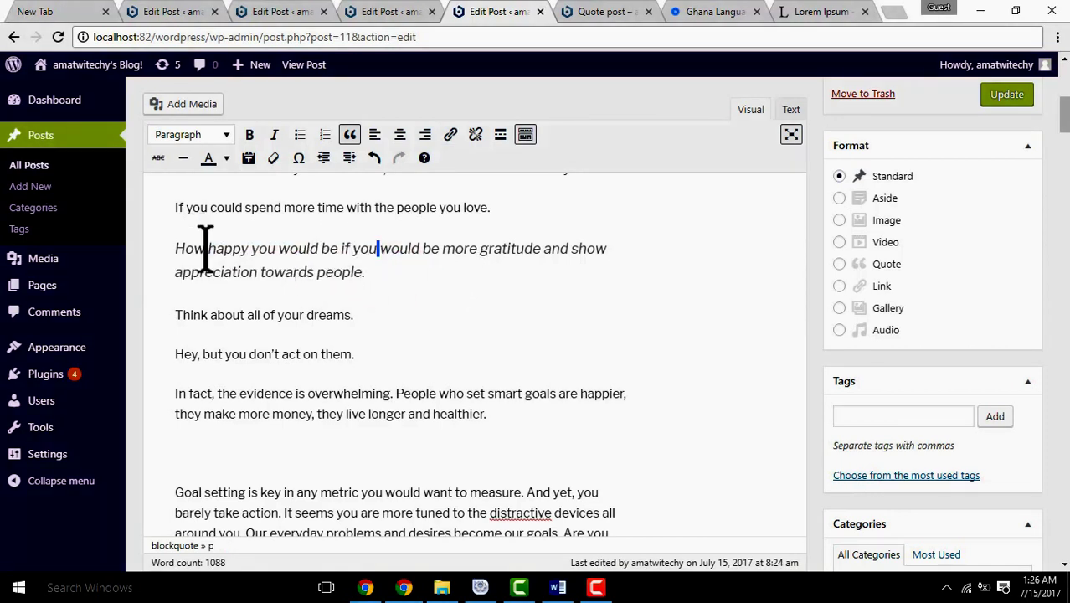
{"action": "left_click_drag", "start_coordinate": [208, 249], "coordinate": [379, 248]}
{"action": "left_click", "coordinate": [450, 136]}
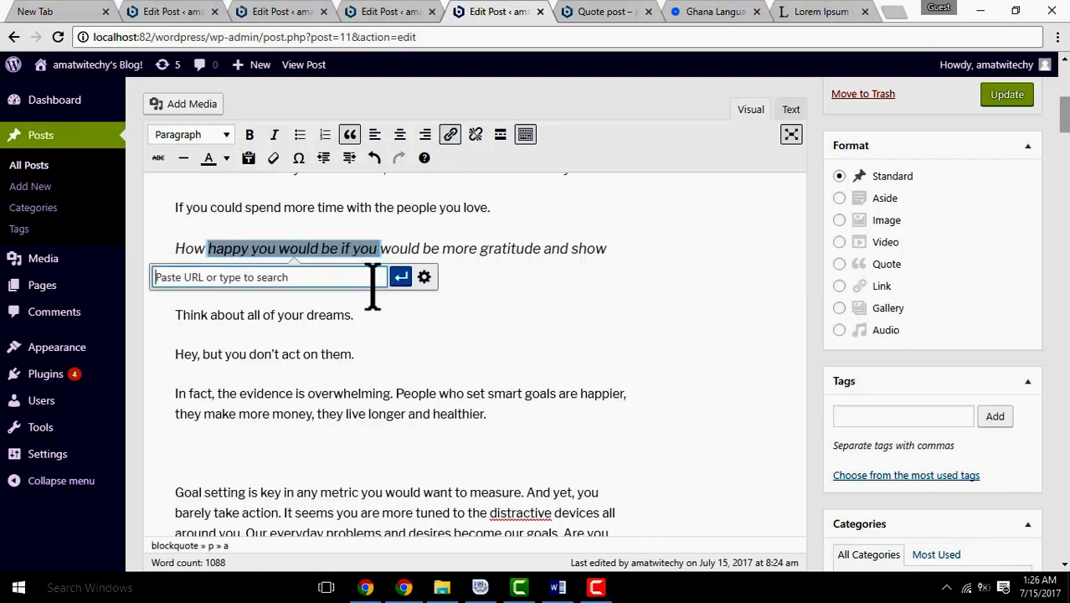
{"action": "type", "text": "h"}
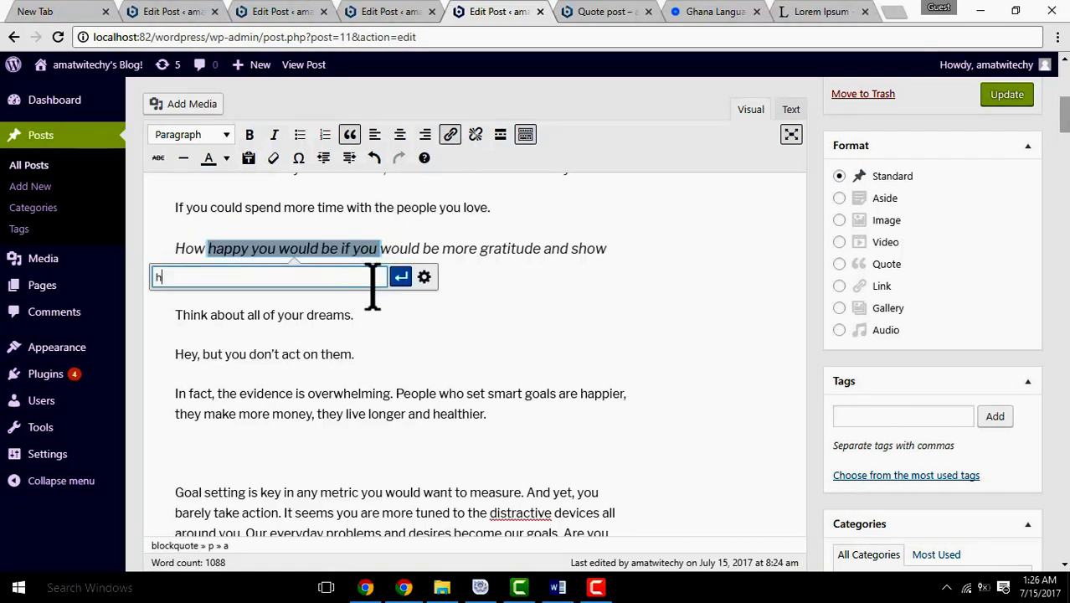
{"action": "type", "text": "ttp://www.twitechy.com"}
{"action": "left_click", "coordinate": [400, 278]}
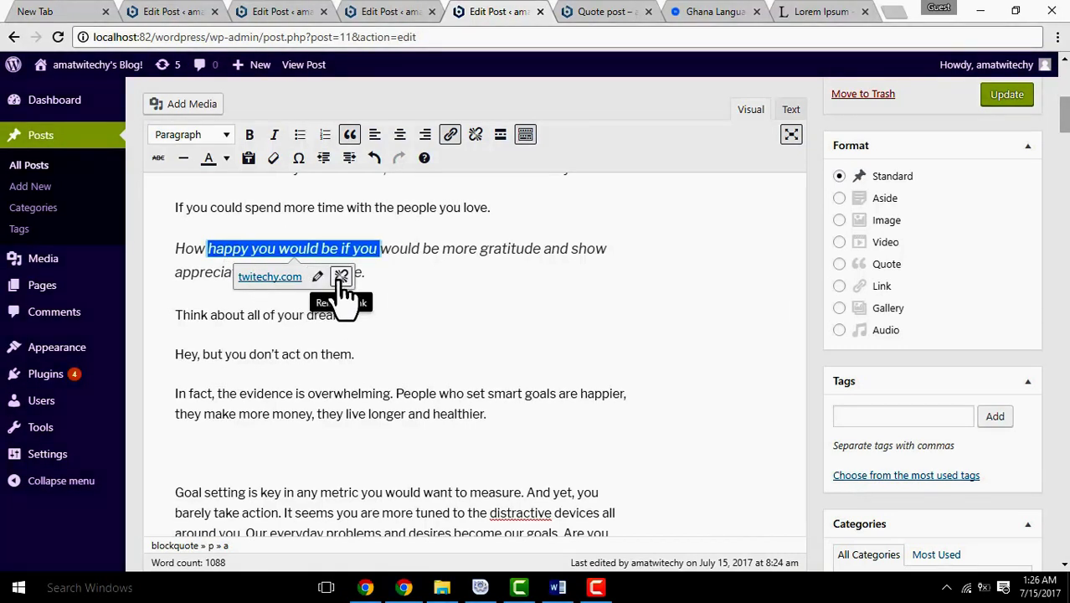
{"action": "left_click", "coordinate": [369, 272]}
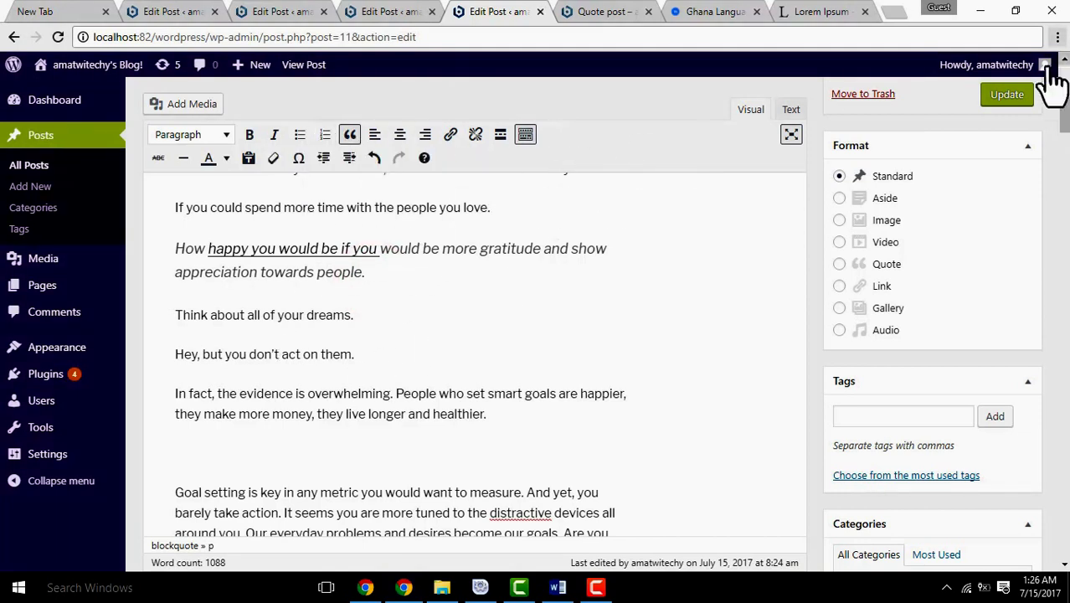
Step: Update the post "You are smart to be on Twitechy" with the new link, and recheck the linked quote in its content
{"action": "left_click", "coordinate": [1011, 96]}
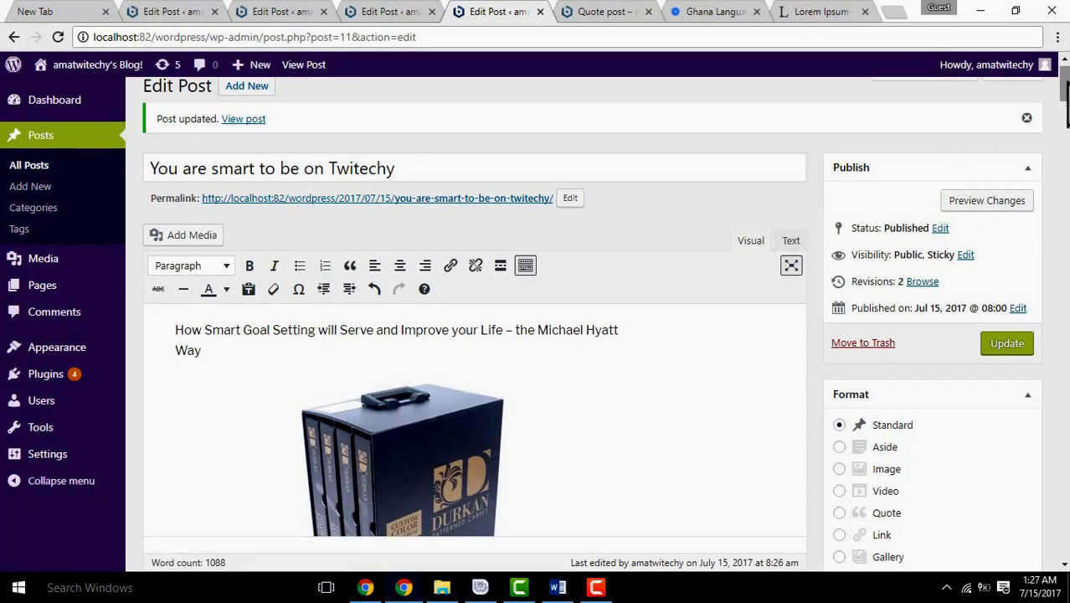
{"action": "left_click_drag", "start_coordinate": [1065, 83], "coordinate": [1064, 75]}
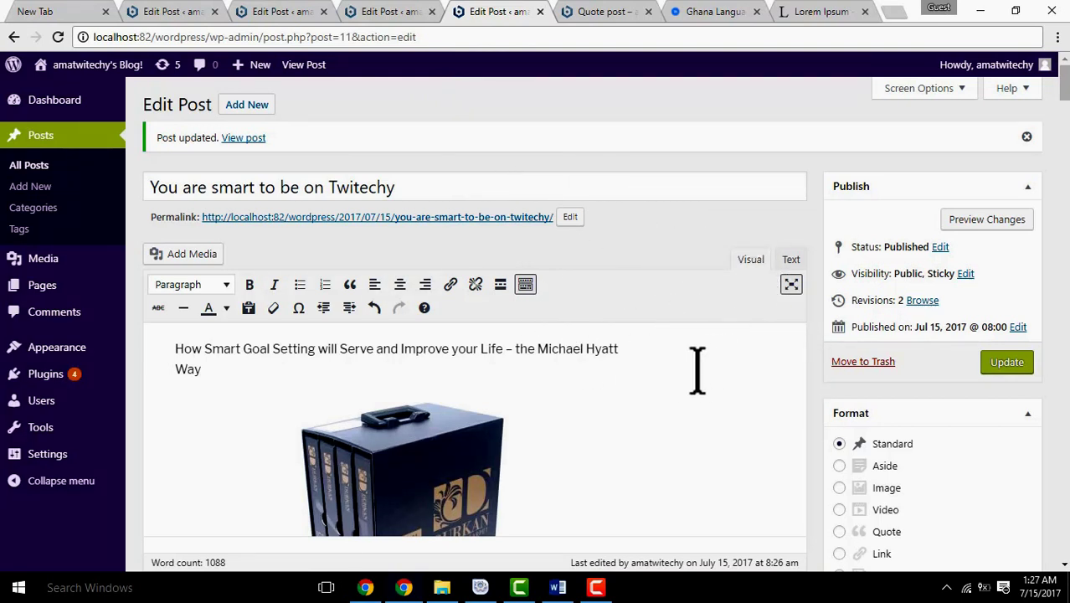
{"action": "left_click", "coordinate": [1064, 288]}
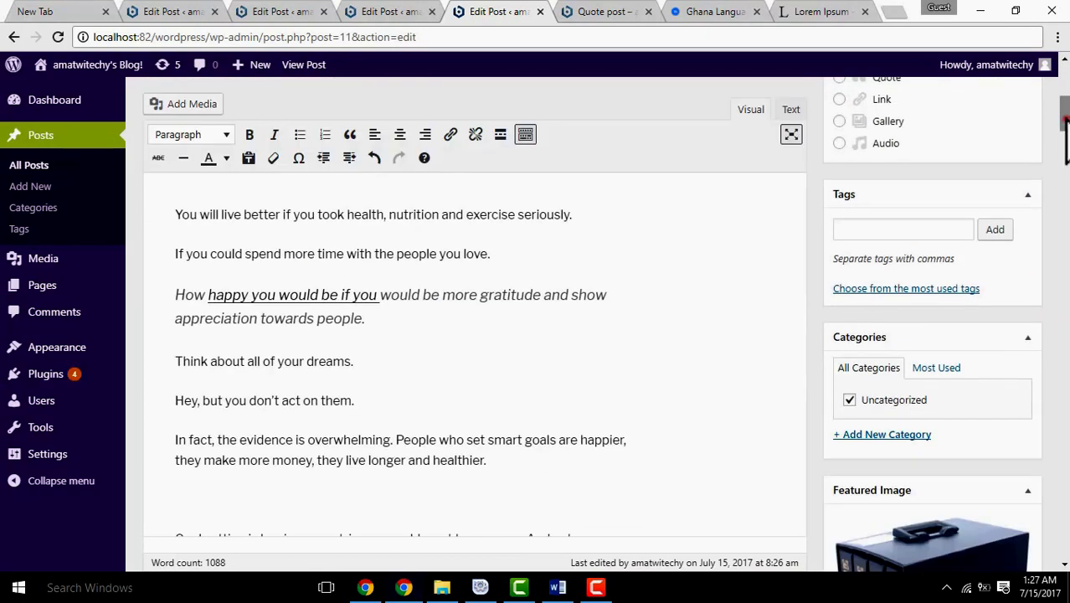
{"action": "left_click", "coordinate": [1064, 107]}
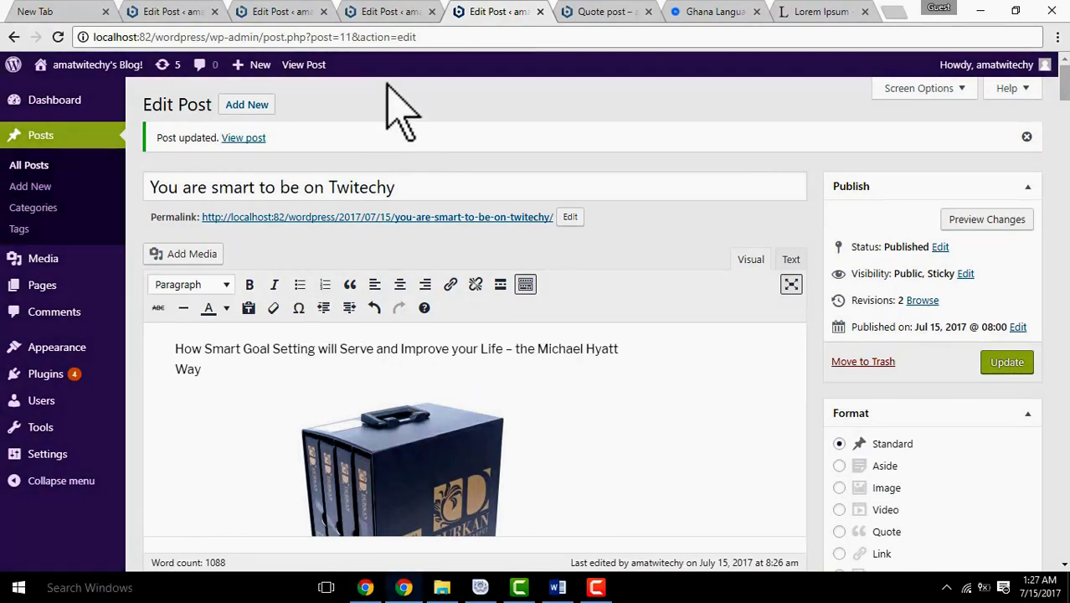
Step: View the updated post on the site and test the link on "happy you would be if you" in the italic quote
{"action": "left_click", "coordinate": [243, 138]}
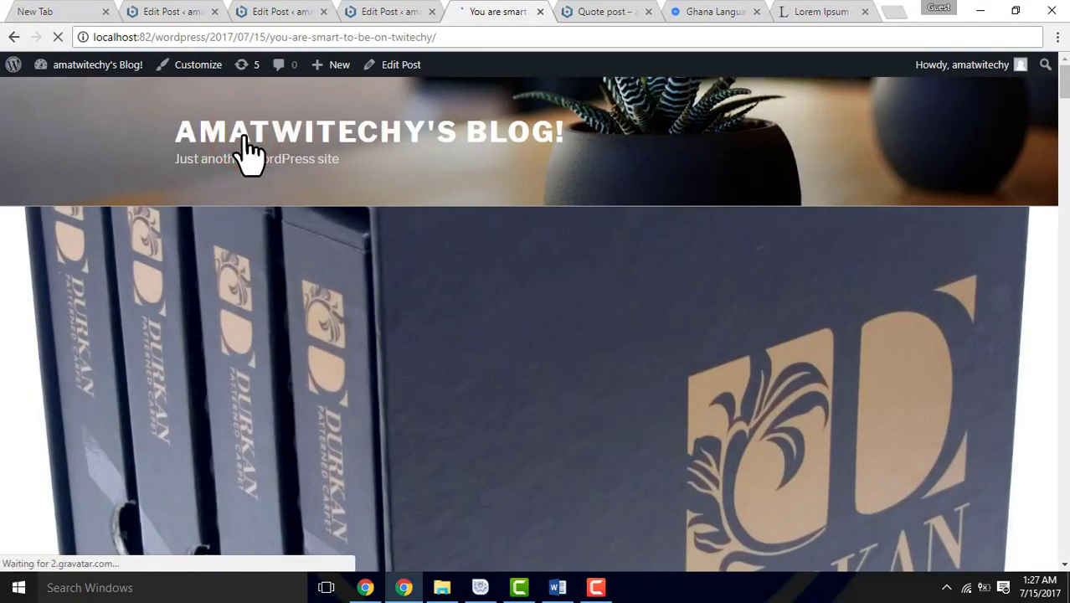
{"action": "scroll", "coordinate": [248, 153], "scroll_direction": "down", "scroll_amount": 15}
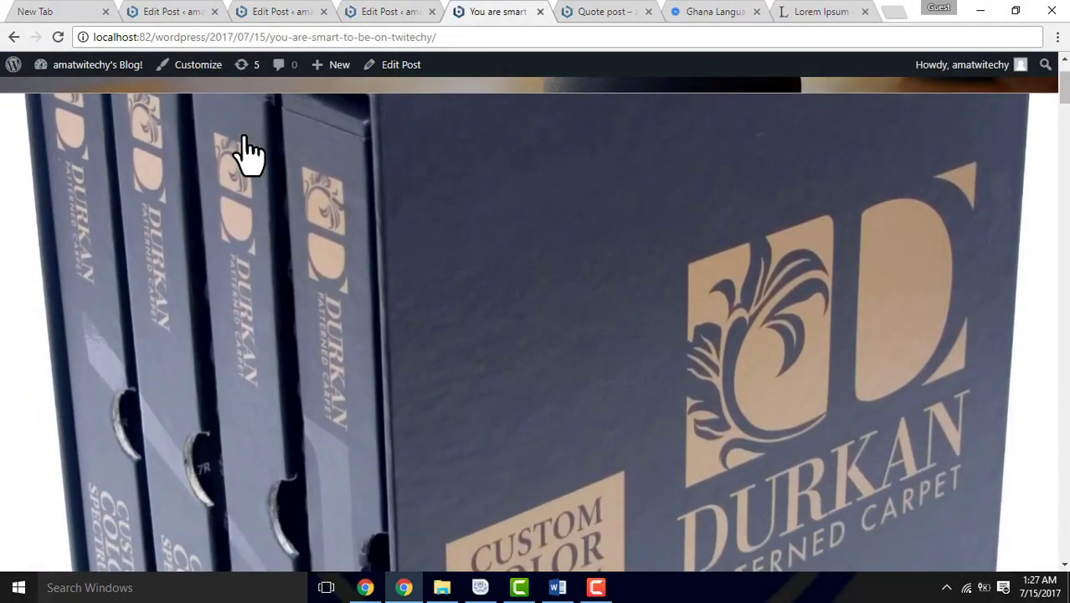
{"action": "scroll", "coordinate": [248, 152], "scroll_direction": "down", "scroll_amount": 1}
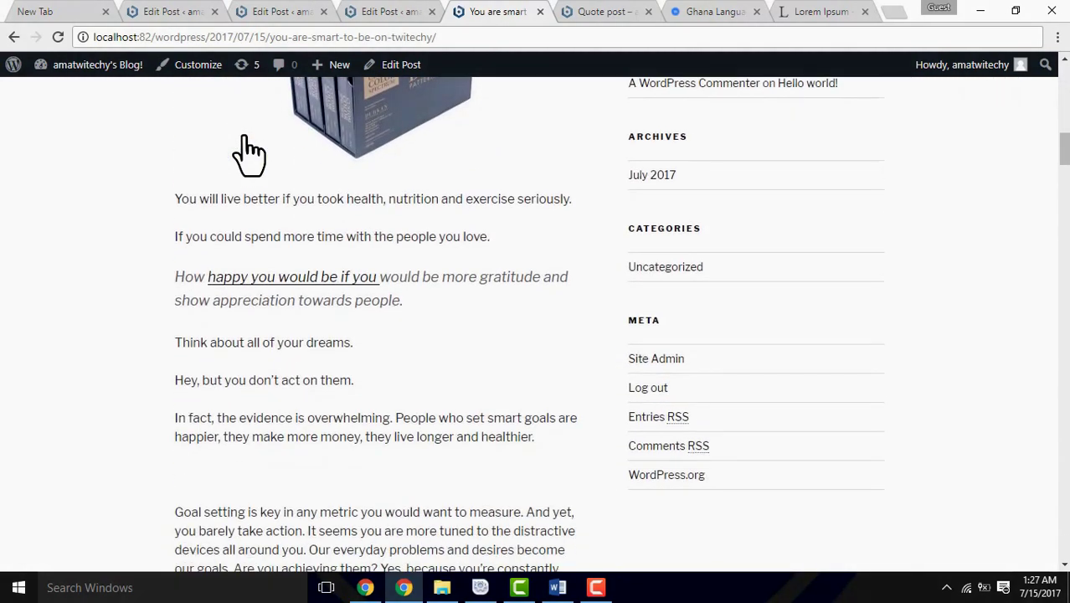
{"action": "left_click", "coordinate": [257, 284]}
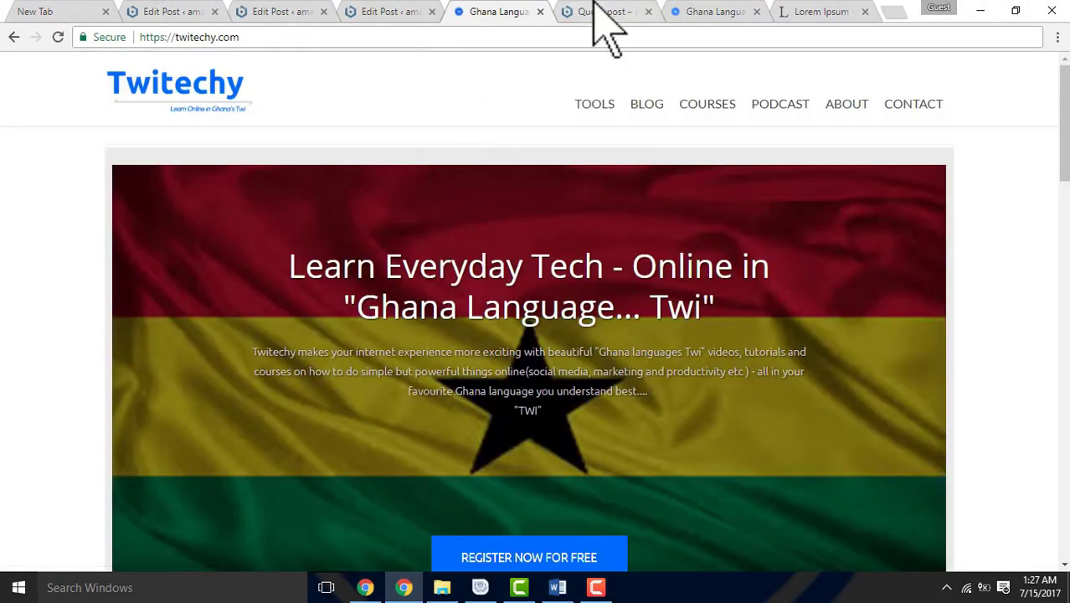
{"action": "left_click", "coordinate": [648, 12]}
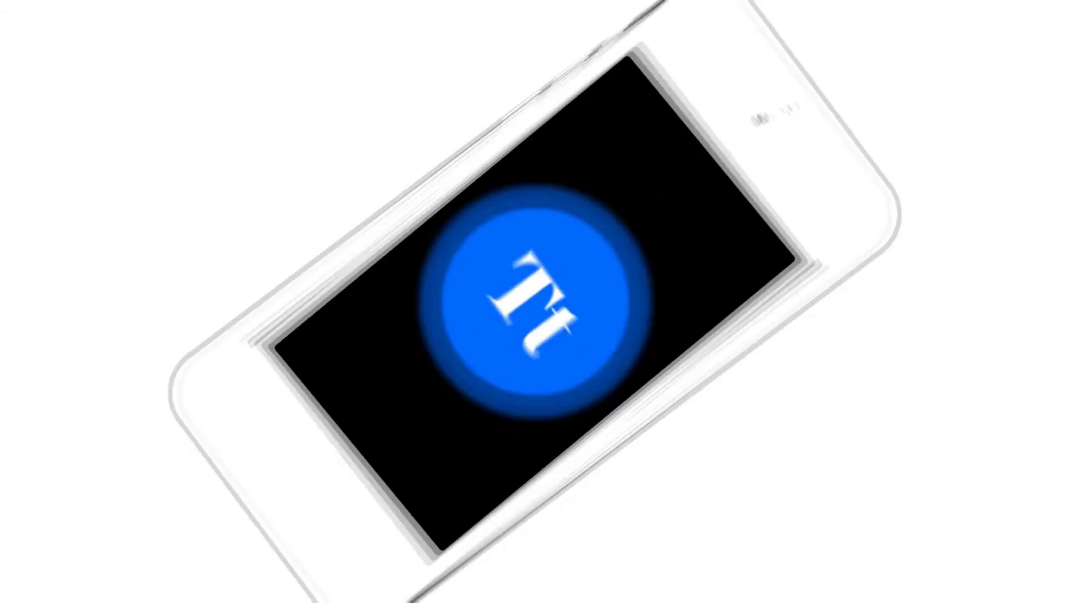